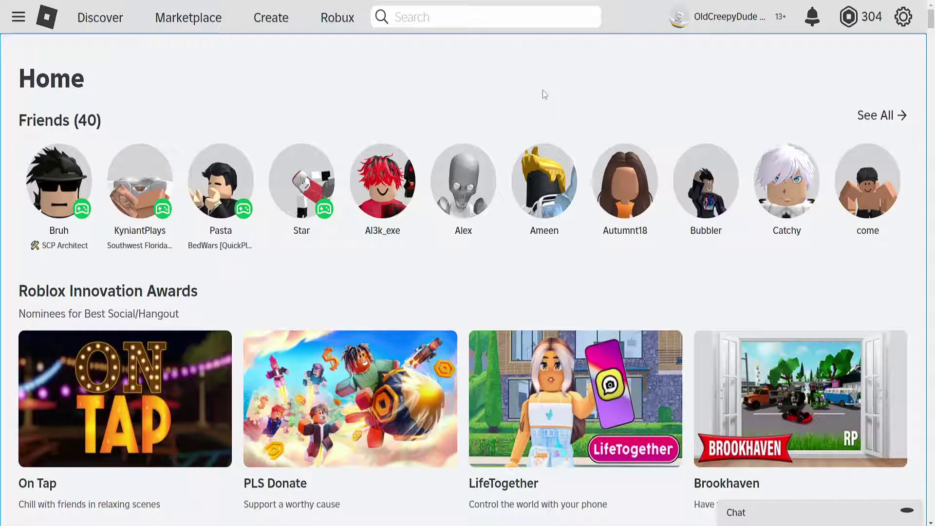
scroll(553, 89, down, 2)
scroll(552, 90, up, 2)
scroll(529, 82, down, 2)
scroll(512, 89, up, 2)
scroll(388, 91, down, 1)
scroll(361, 94, up, 1)
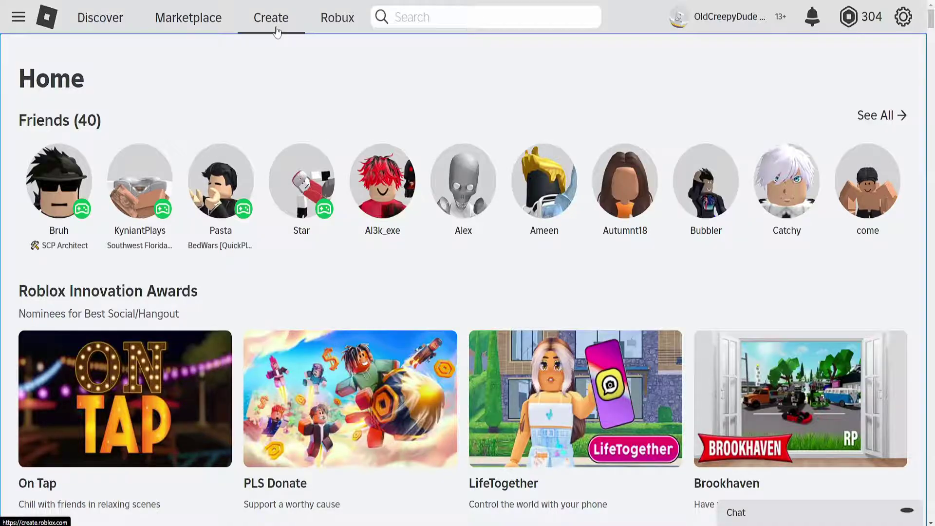
- Enter Creator Hub from the Roblox top bar and go to the Creations list
click(275, 29)
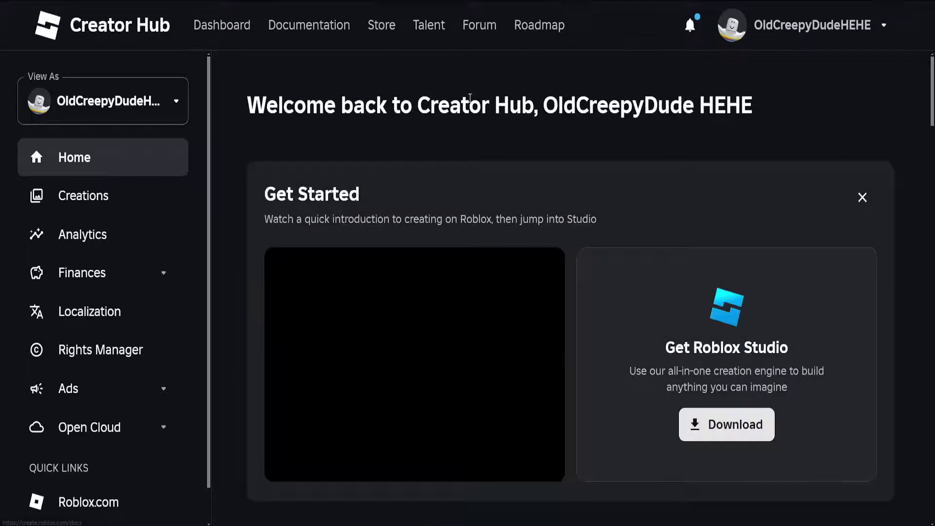
drag(417, 104, 534, 105)
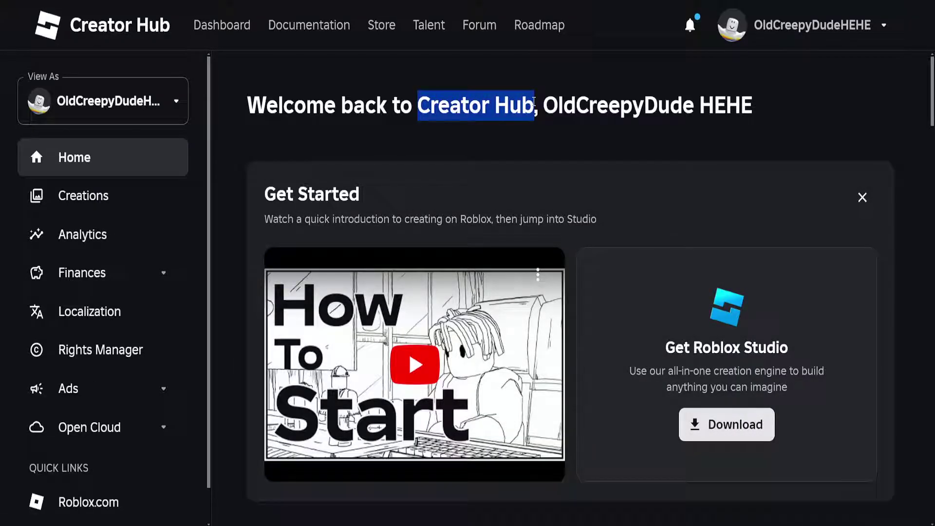
click(534, 104)
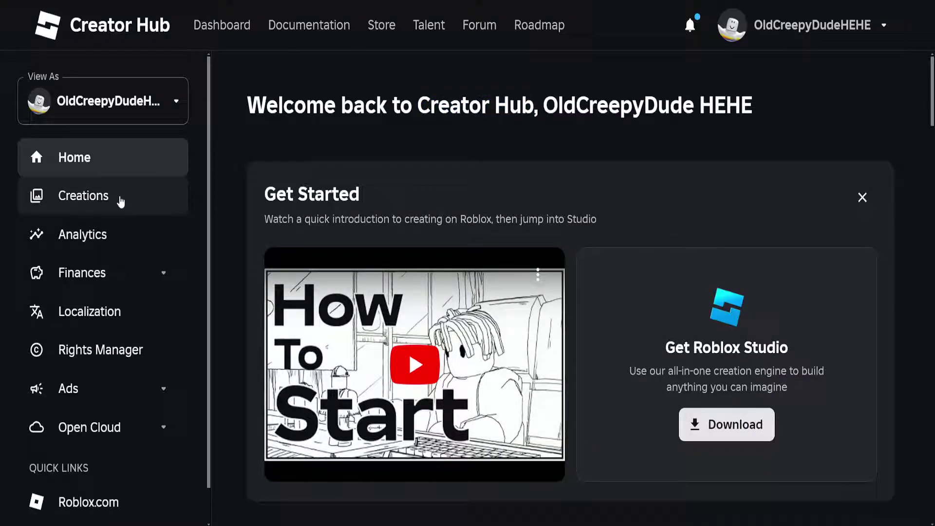
click(137, 200)
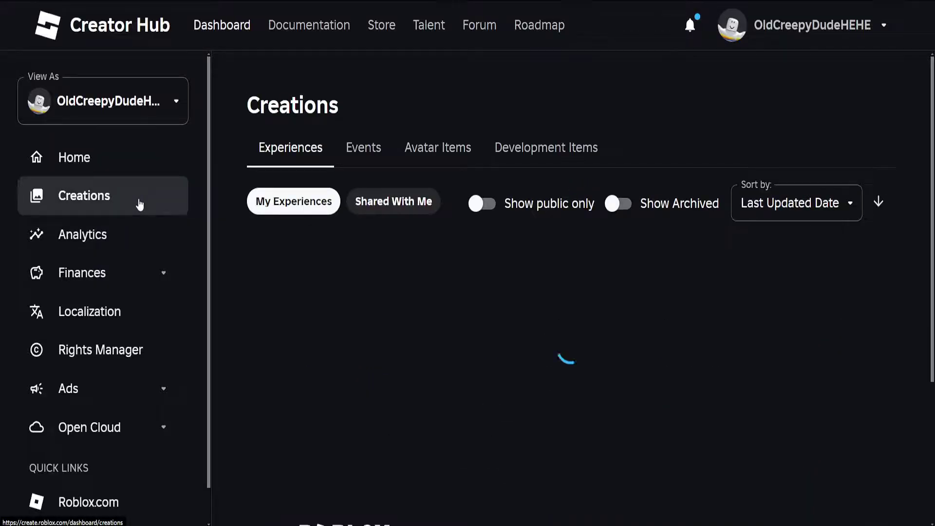
- Filter Development Items to the Audio category, listing hello and the sound effects
click(523, 150)
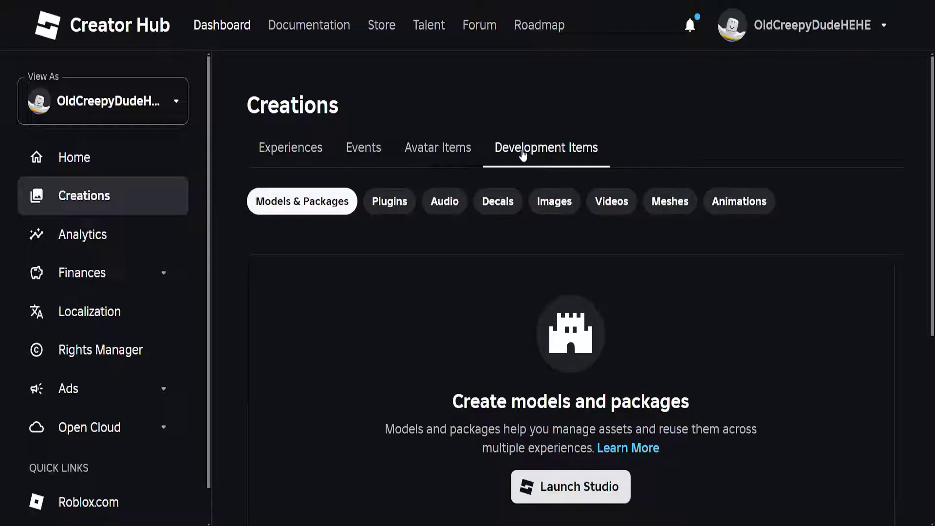
scroll(529, 155, down, 1)
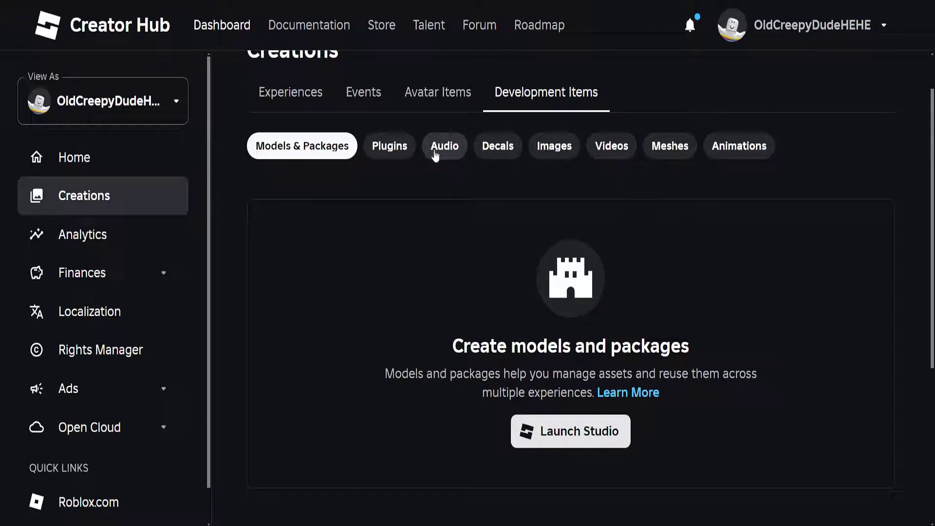
click(447, 150)
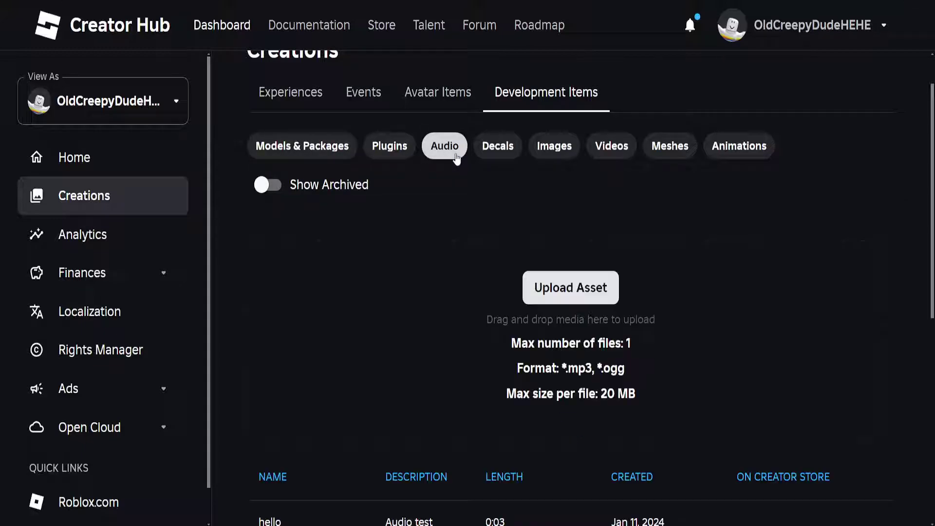
scroll(456, 150, down, 1)
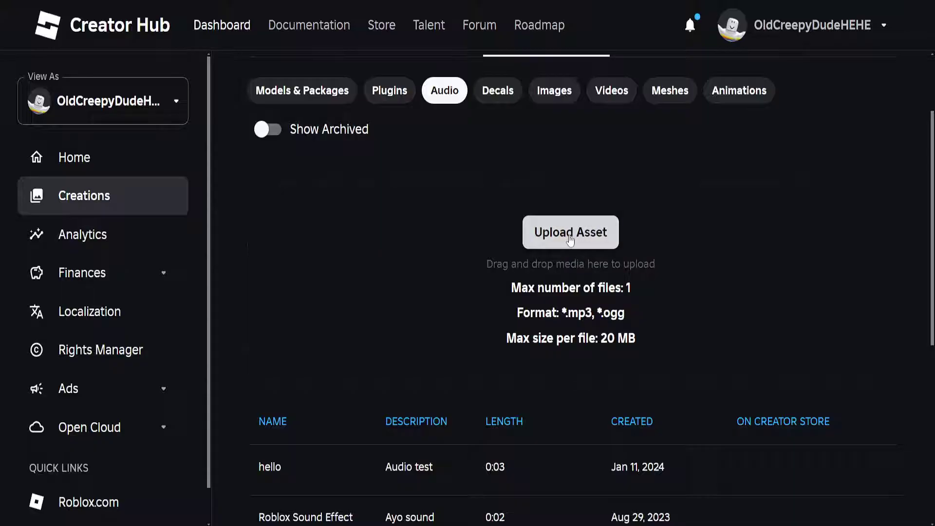
click(566, 236)
scroll(407, 236, up, 1)
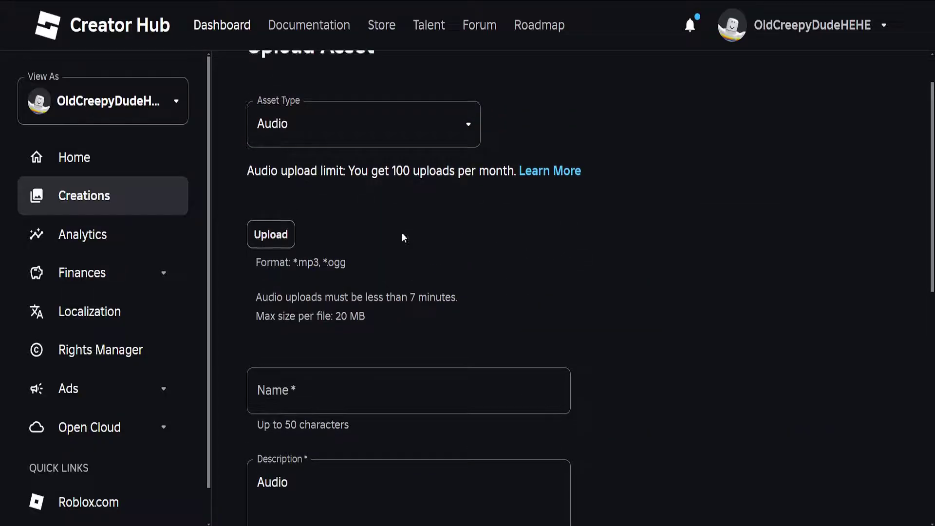
click(270, 239)
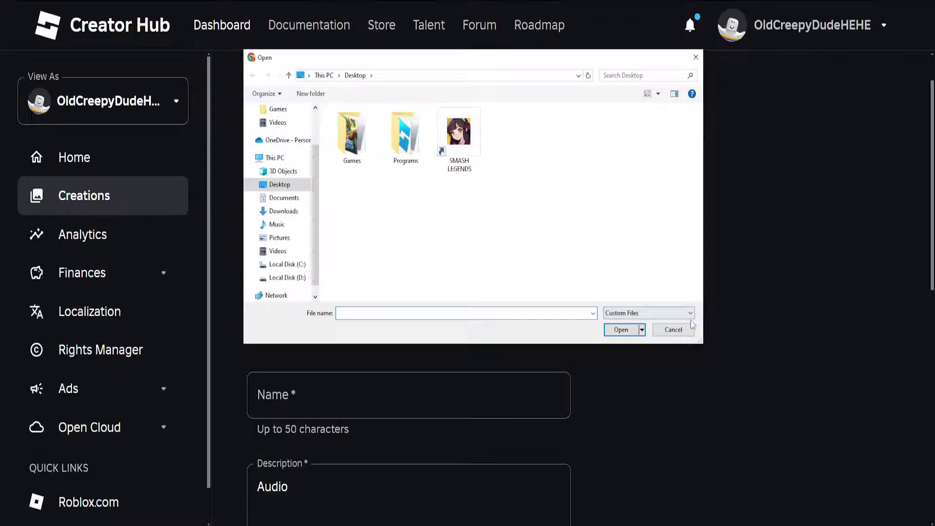
click(680, 329)
scroll(448, 210, down, 2)
scroll(448, 209, down, 4)
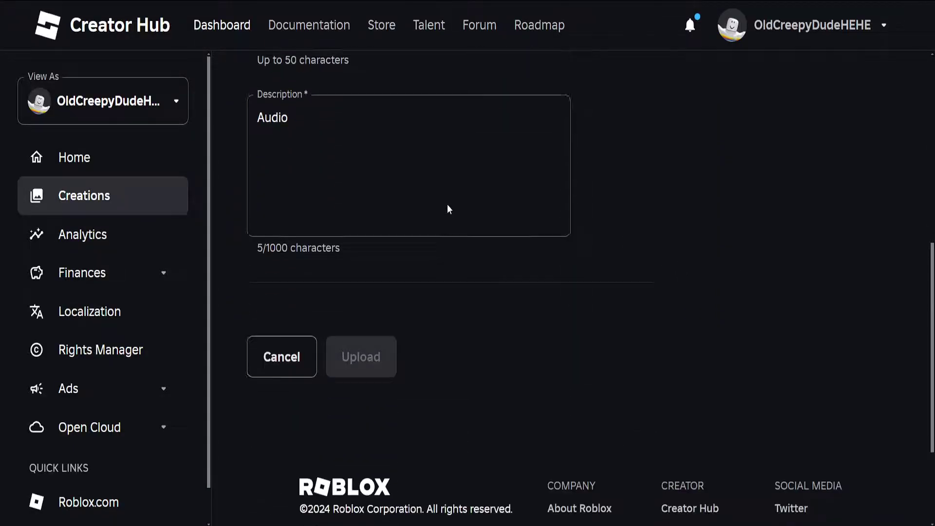
scroll(368, 322, up, 5)
scroll(293, 406, down, 2)
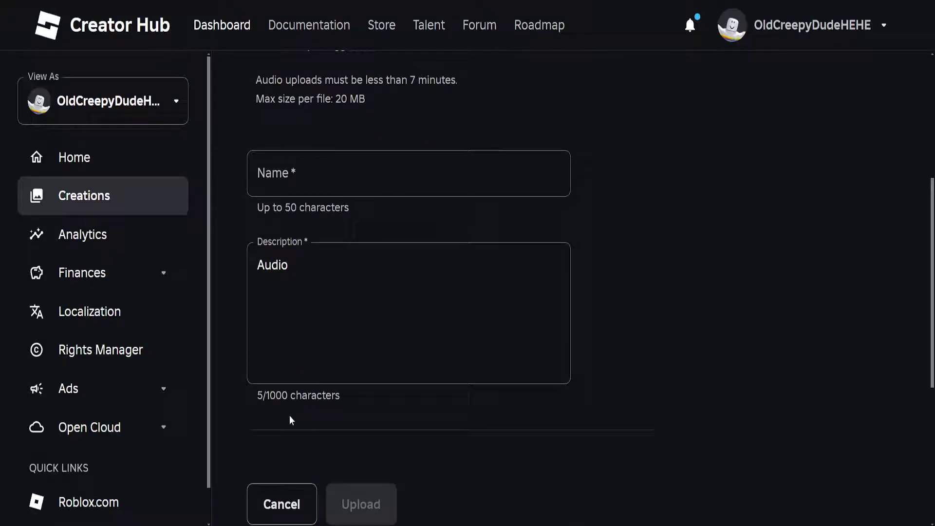
click(277, 501)
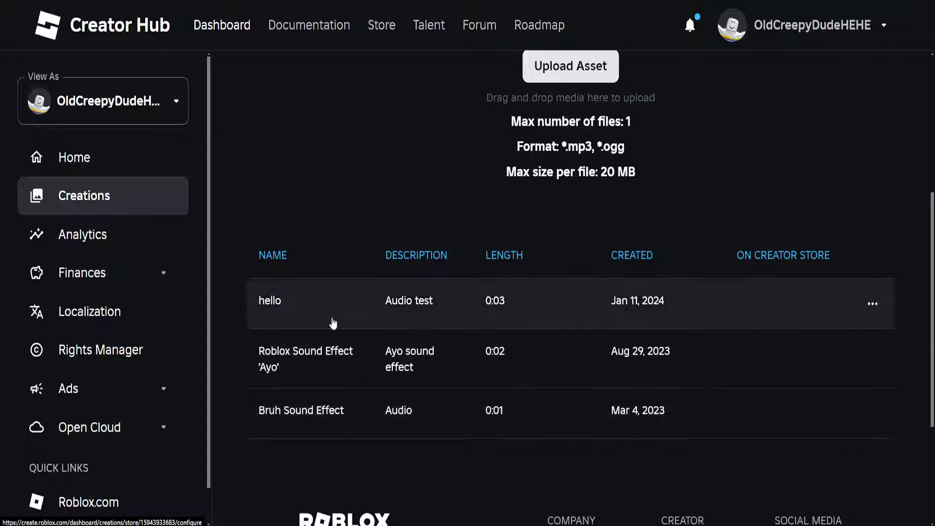
scroll(366, 365, up, 2)
scroll(351, 380, down, 2)
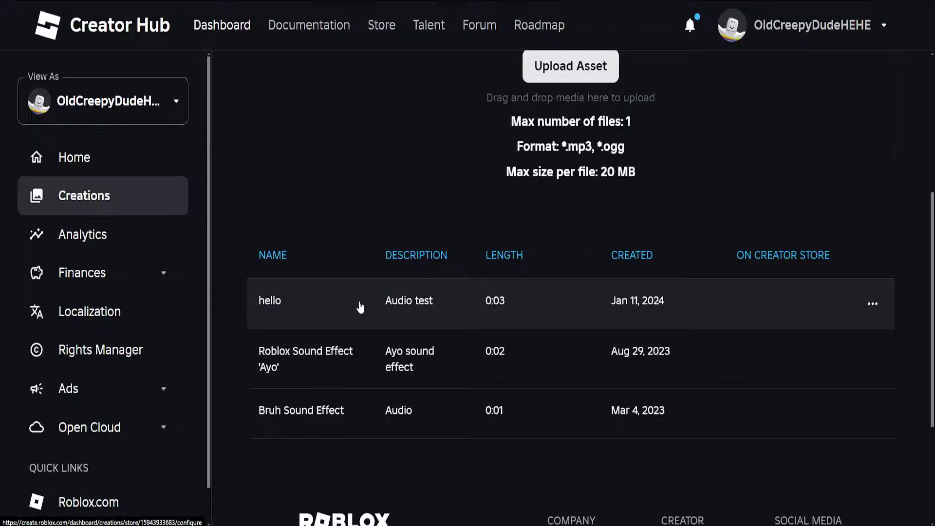
- View the hello audio's Settings and attempt the greyed-out Distribute on Creator Store toggle
click(393, 307)
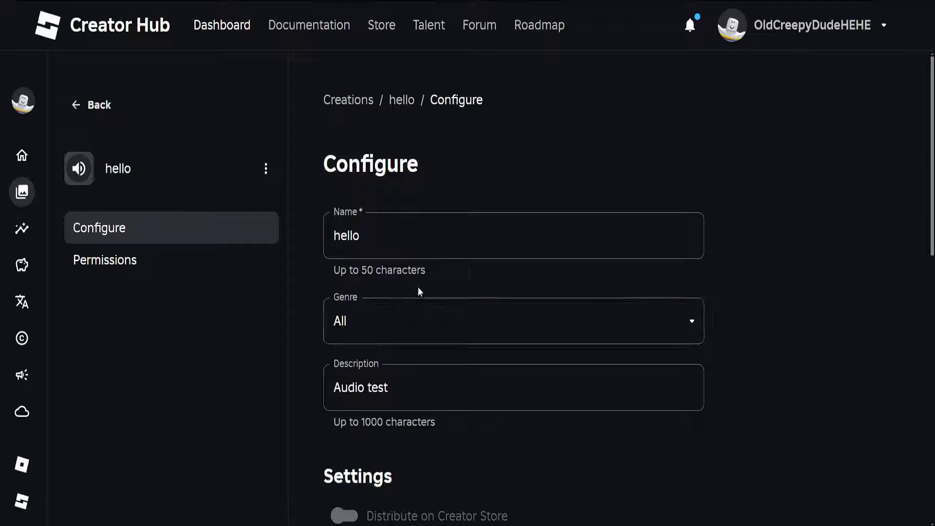
scroll(419, 293, down, 1)
scroll(410, 281, down, 1)
scroll(389, 299, down, 1)
drag(345, 260, 397, 258)
click(384, 292)
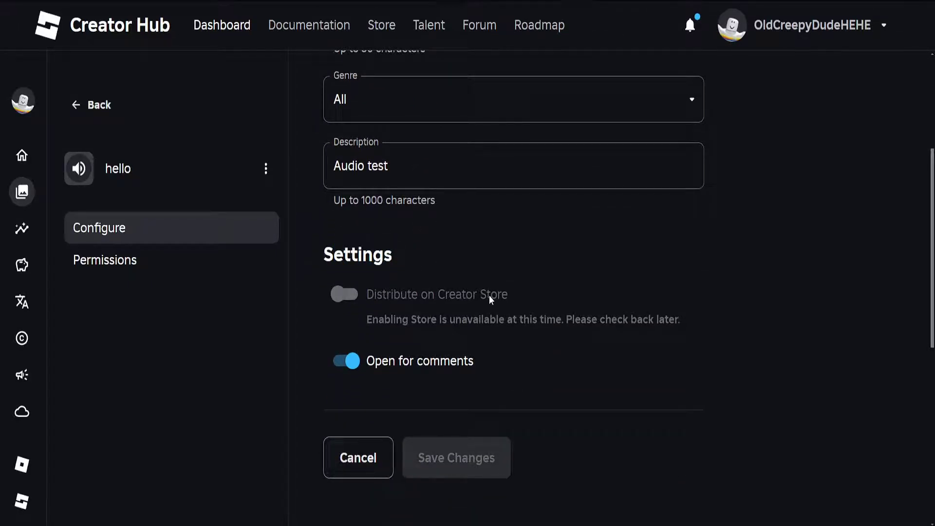
drag(508, 295, 363, 296)
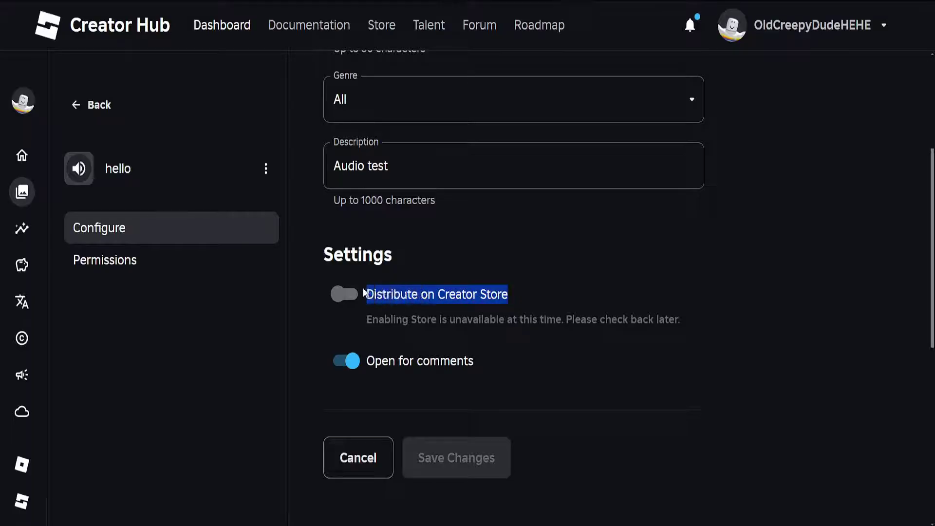
click(337, 293)
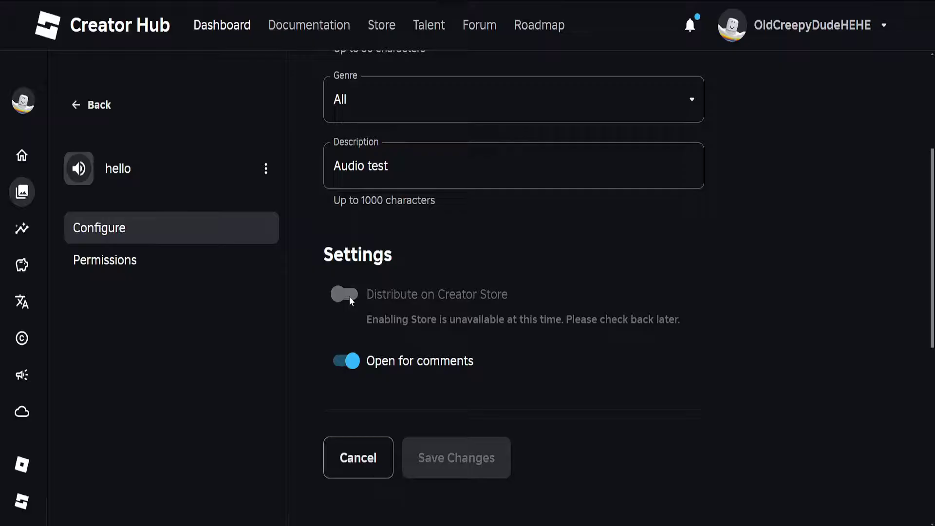
scroll(637, 279, up, 1)
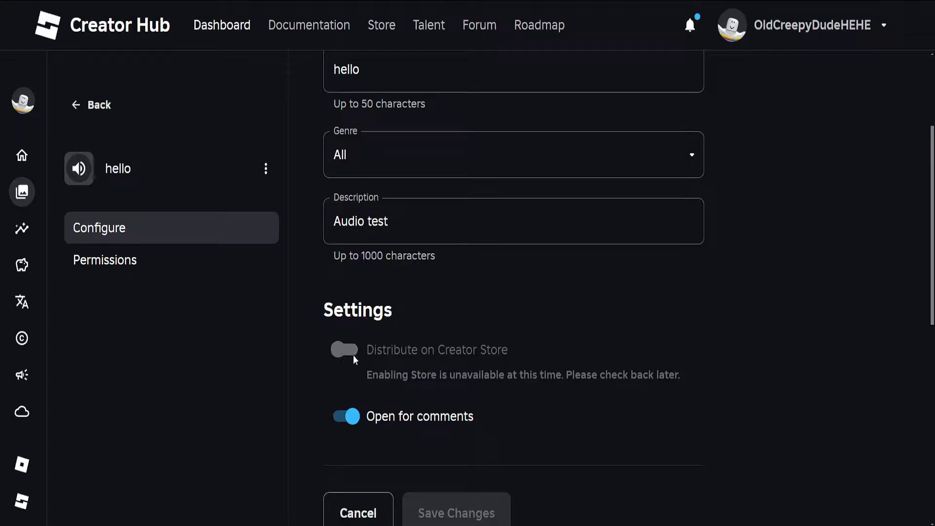
scroll(438, 361, down, 1)
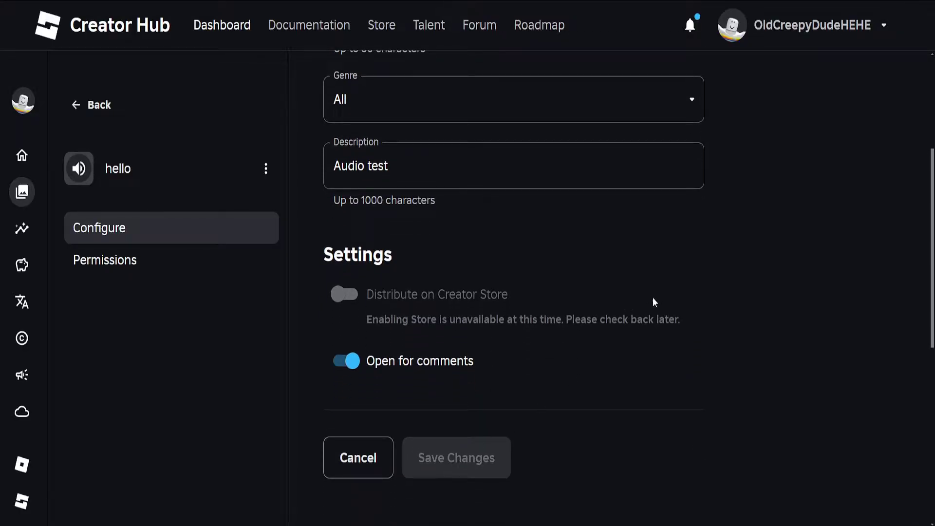